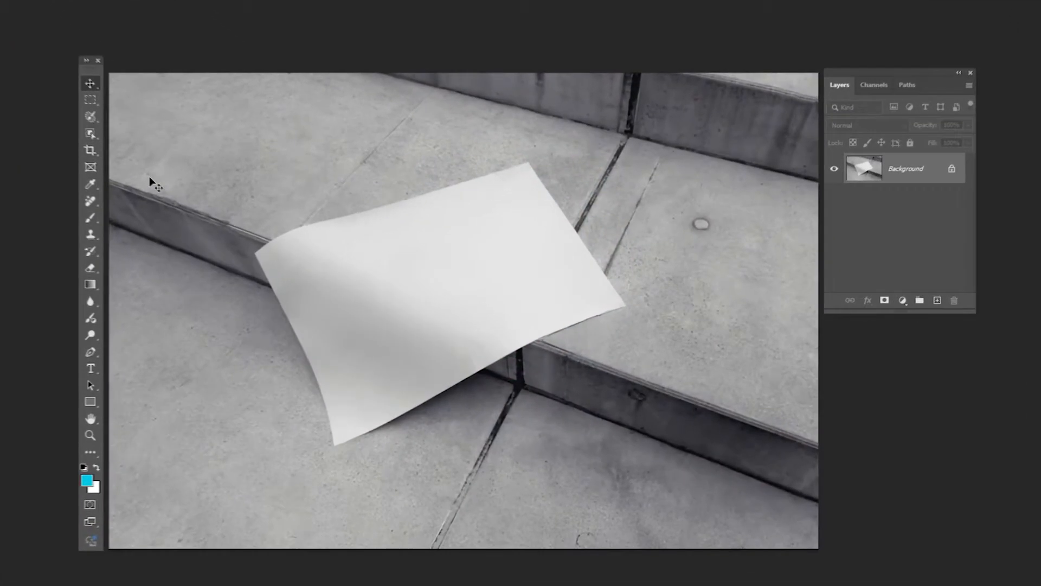
- Select the sheet of paper with the Object Selection Tool and copy it to a new layer
right_click(36, 108)
left_click(105, 108)
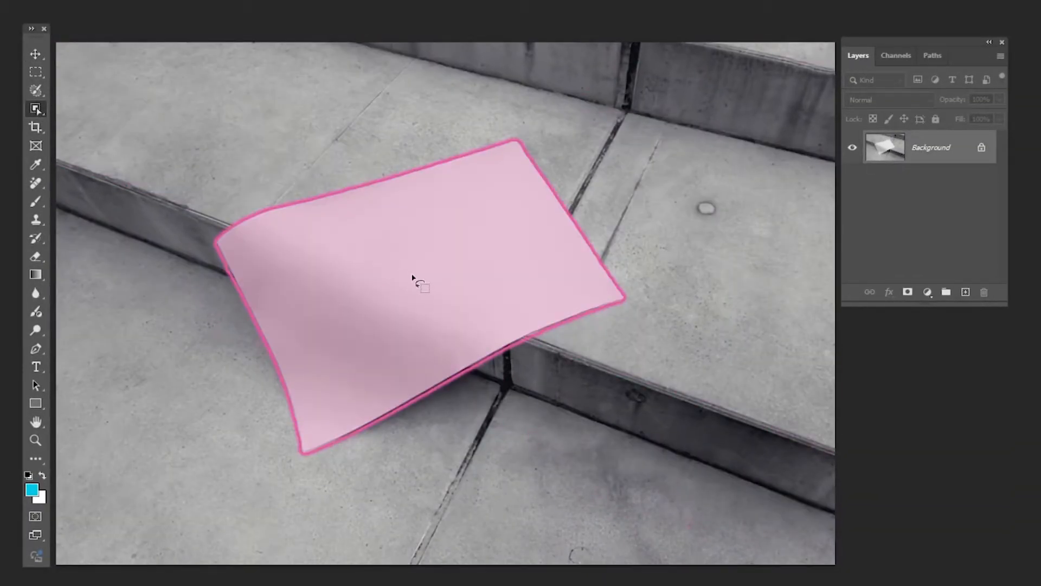
left_click(412, 275)
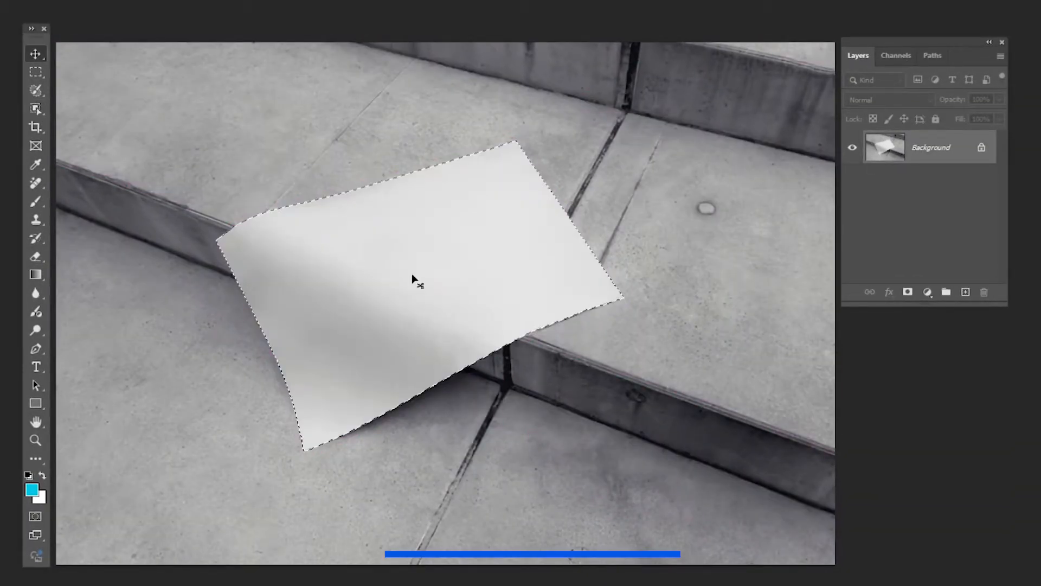
key("ctrl+j")
key("v")
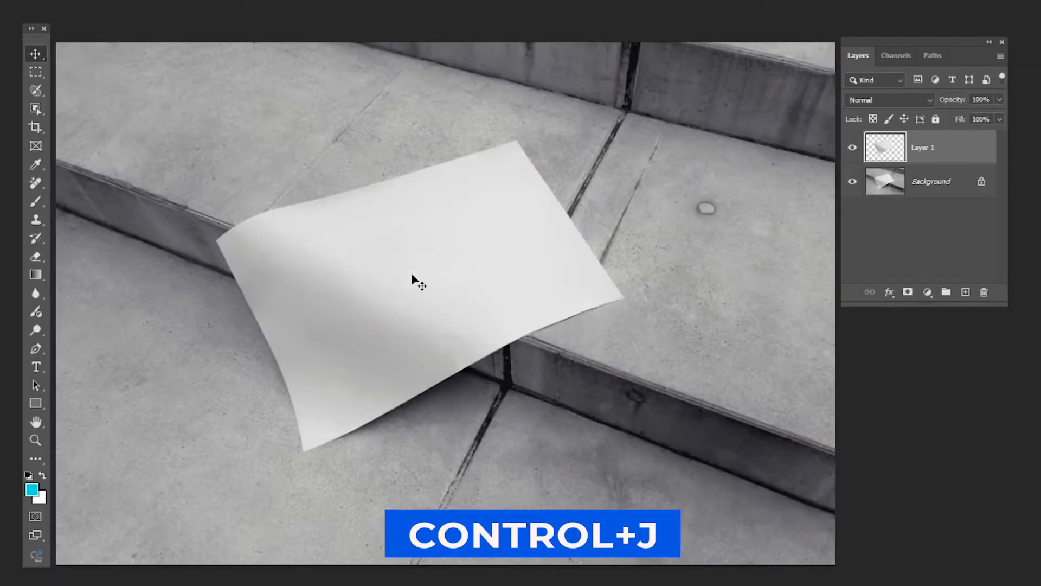
- Draw a tall rectangle over the paper and lower its opacity to about 47%
right_click(35, 403)
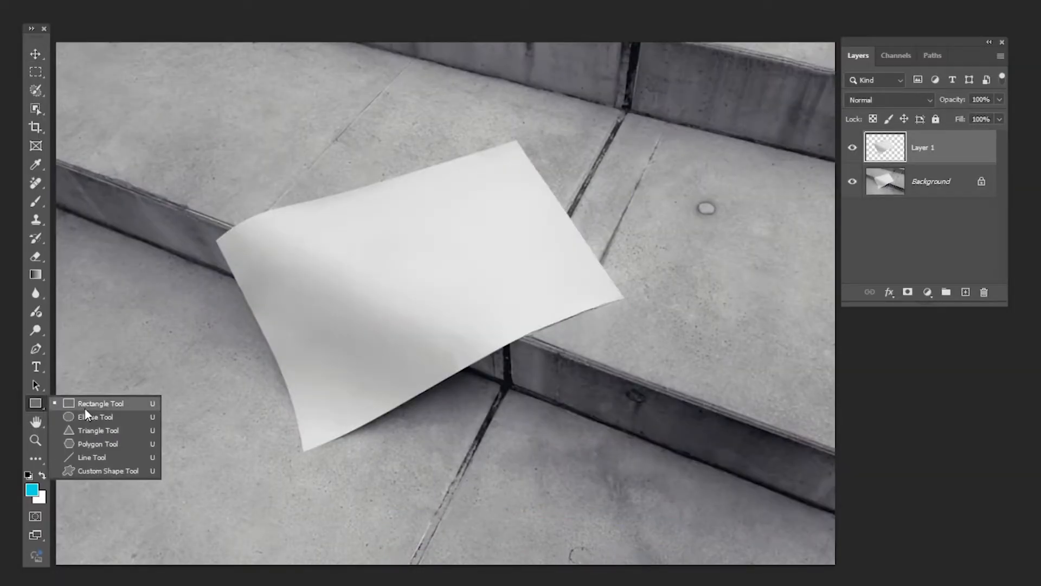
left_click(101, 402)
left_click_drag(251, 62, 485, 484)
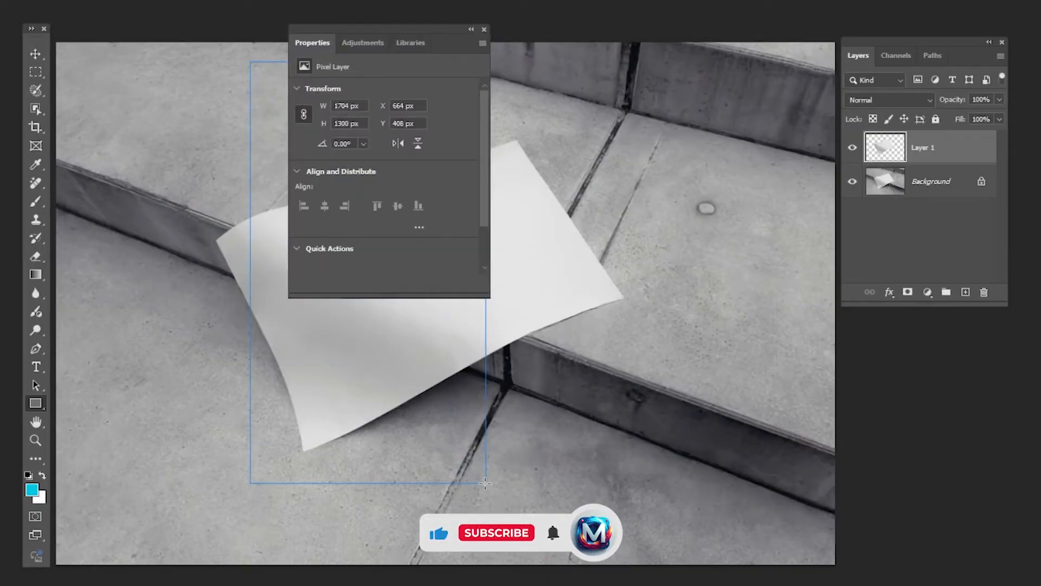
left_click(486, 31)
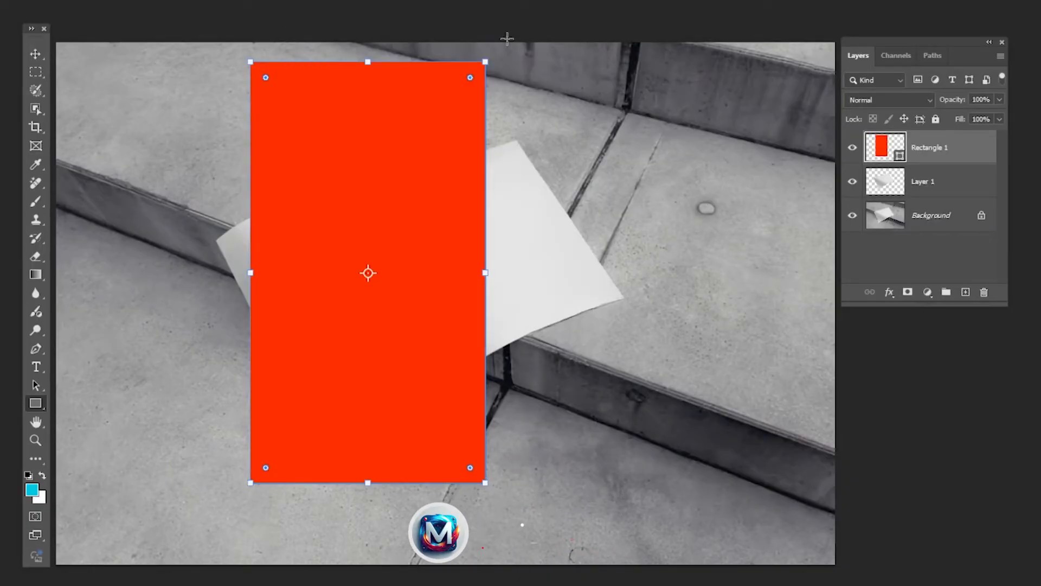
left_click(999, 100)
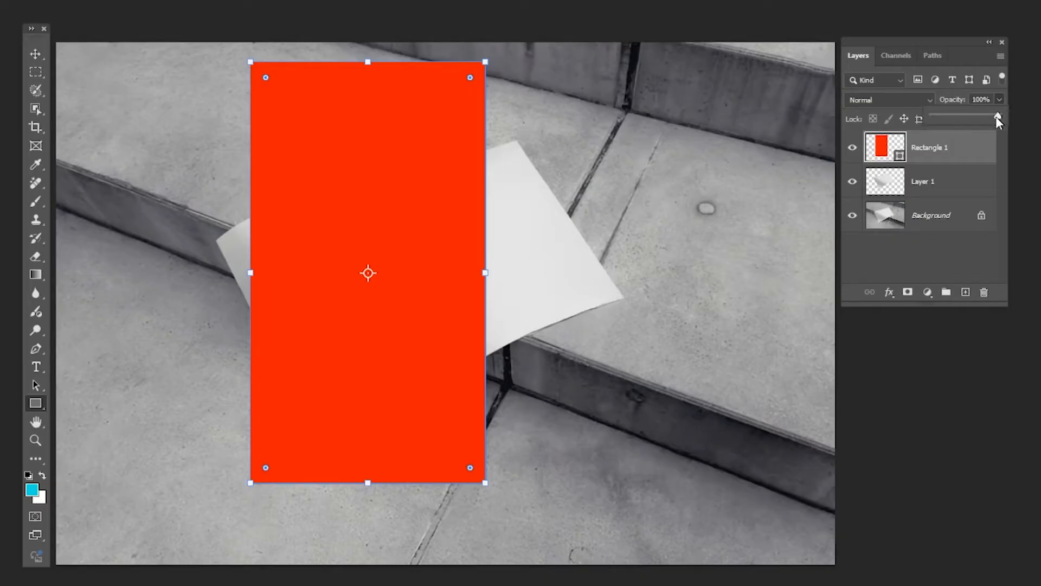
left_click_drag(968, 119, 963, 118)
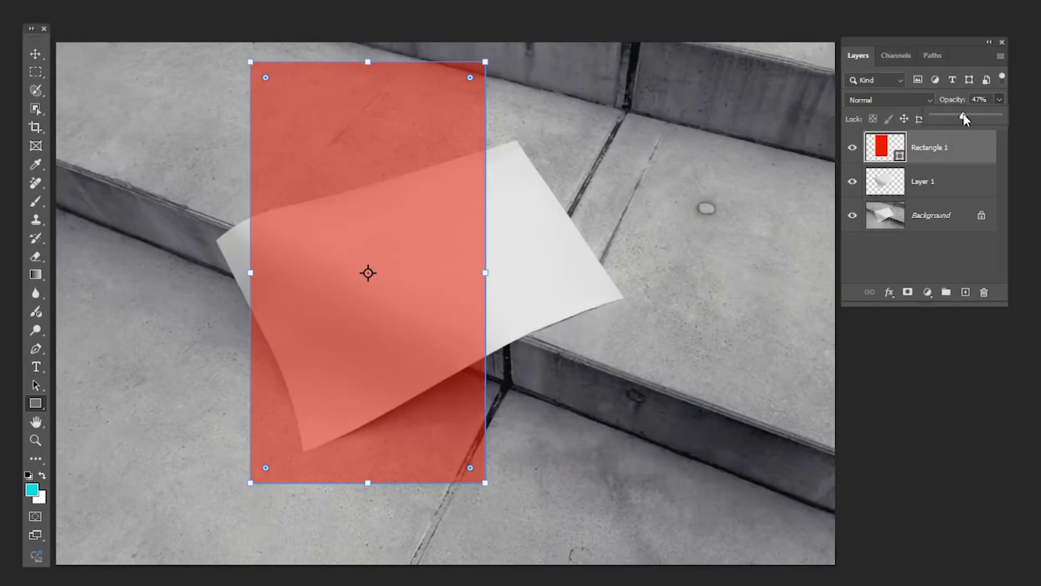
- Convert the rectangle layer to a smart object and begin a free transform
right_click(930, 154)
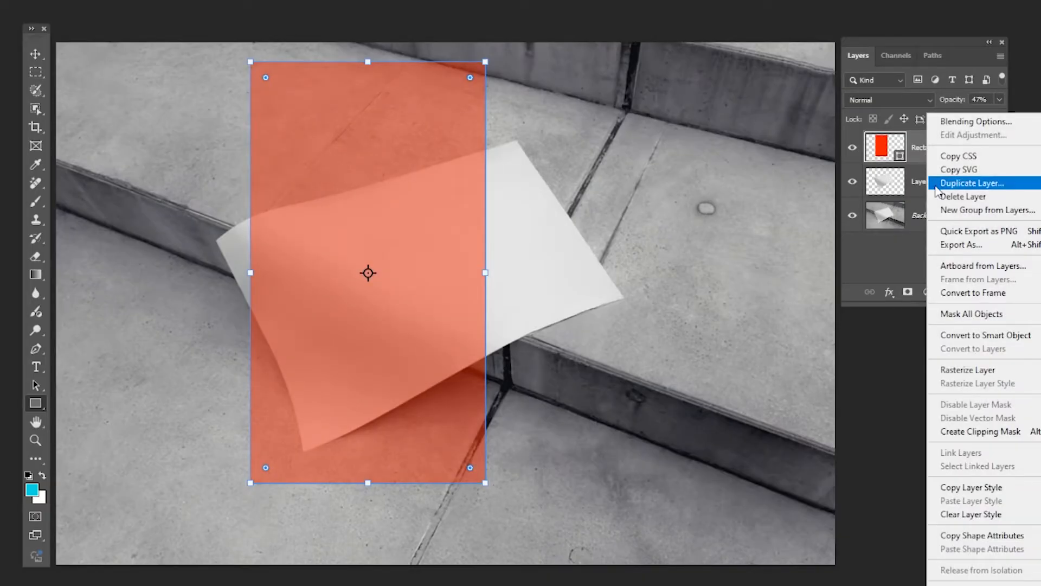
left_click(984, 335)
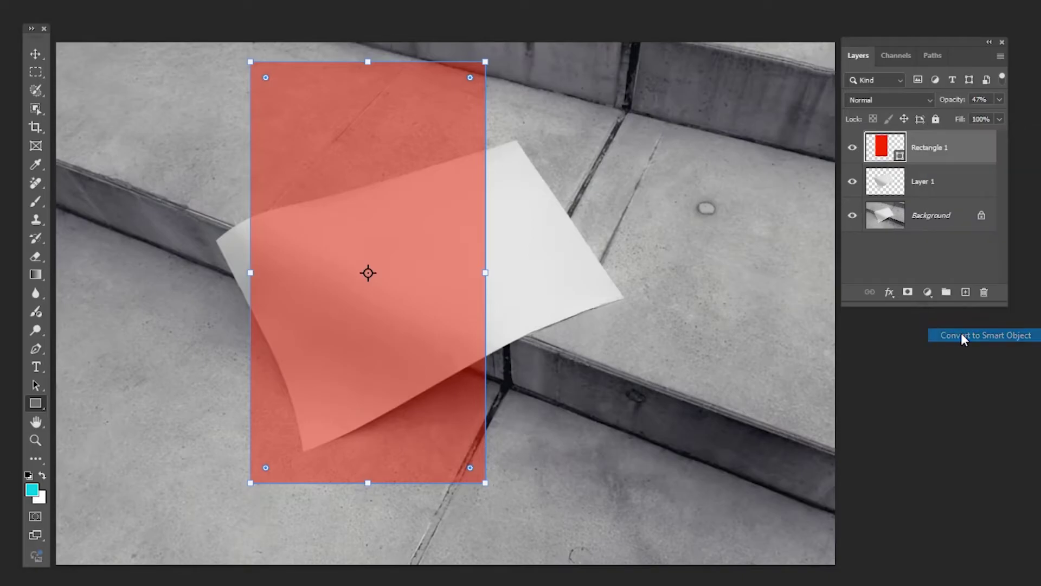
key("ctrl+t")
- Distort the rectangle by dragging its four corners onto the paper's right, top, left and bottom corners
right_click(382, 150)
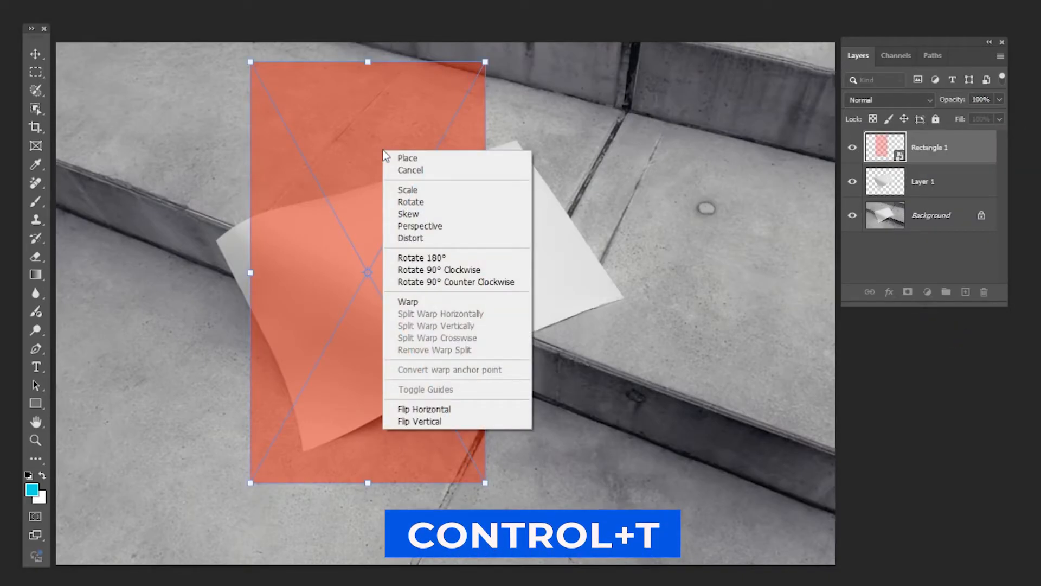
left_click(409, 239)
left_click_drag(487, 64, 625, 296)
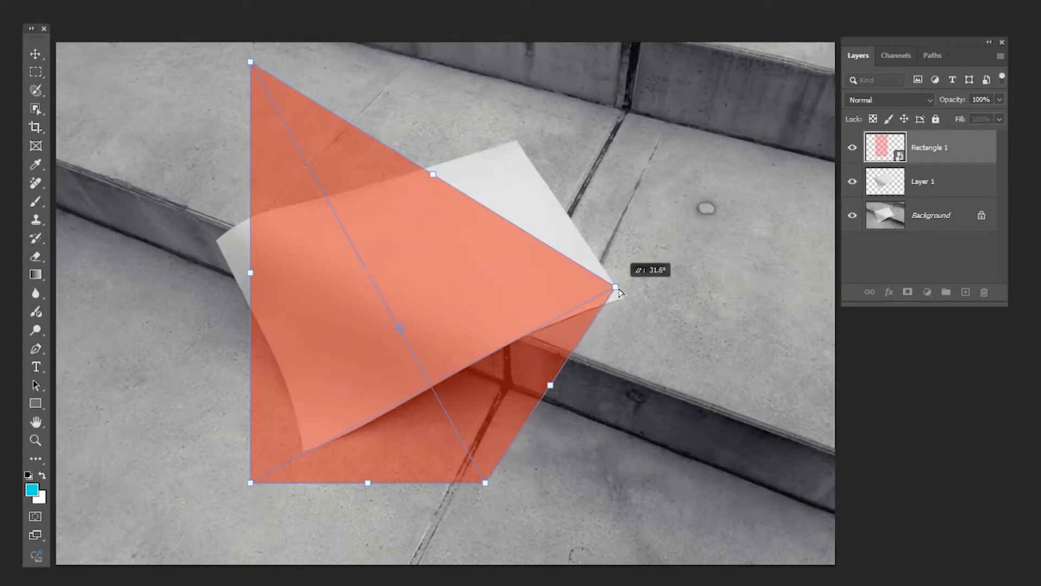
left_click_drag(248, 64, 512, 139)
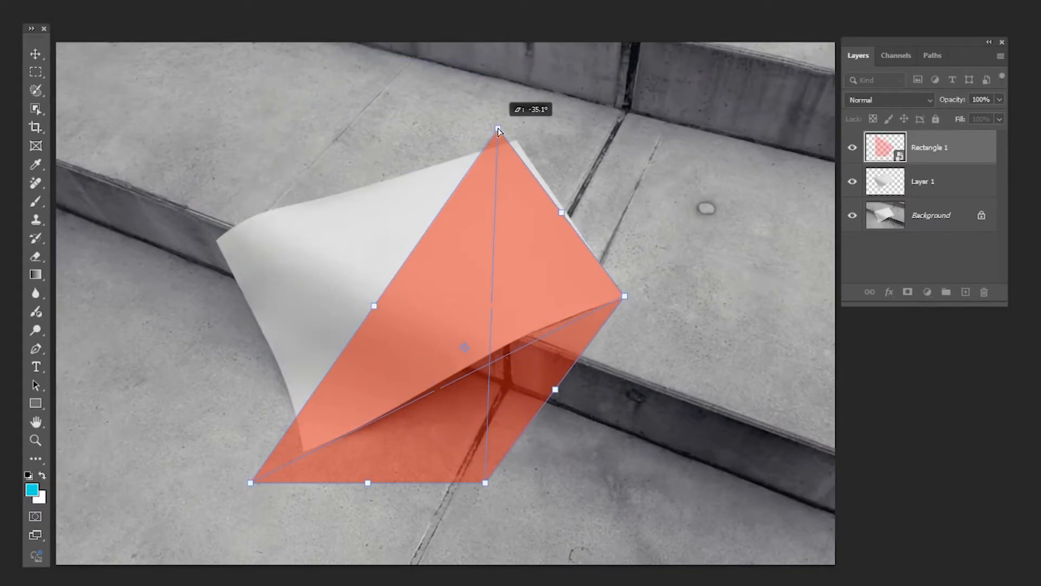
left_click_drag(251, 485, 217, 244)
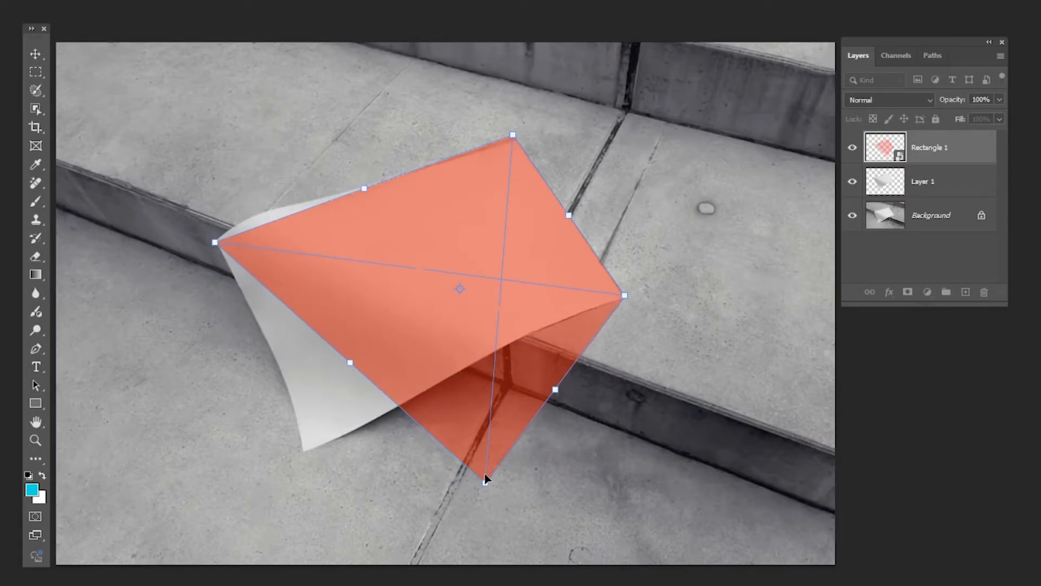
left_click_drag(486, 482, 303, 452)
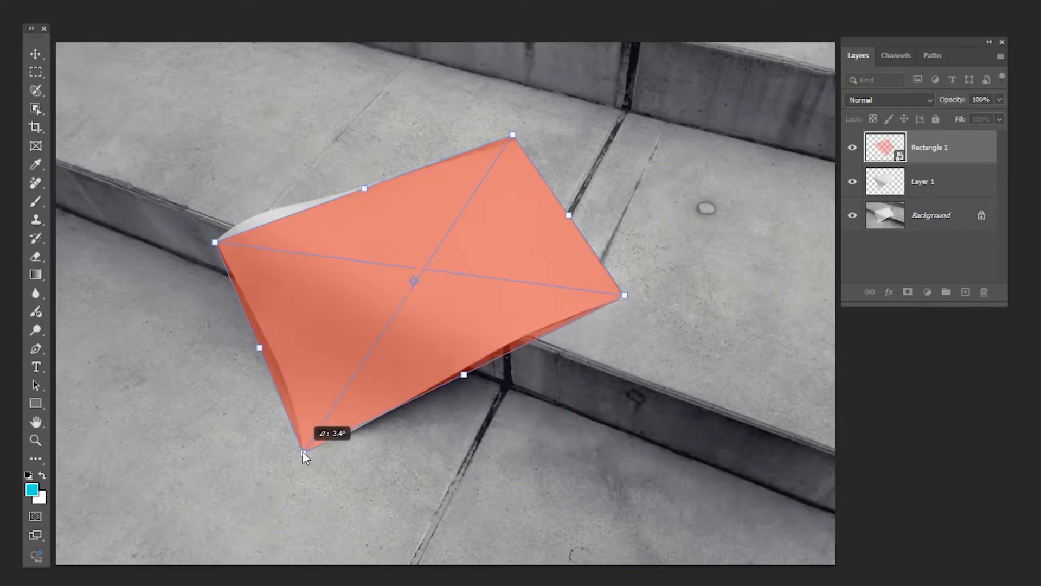
- Switch to Warp and bend the bottom and left edges and top-right corner to the paper
right_click(377, 198)
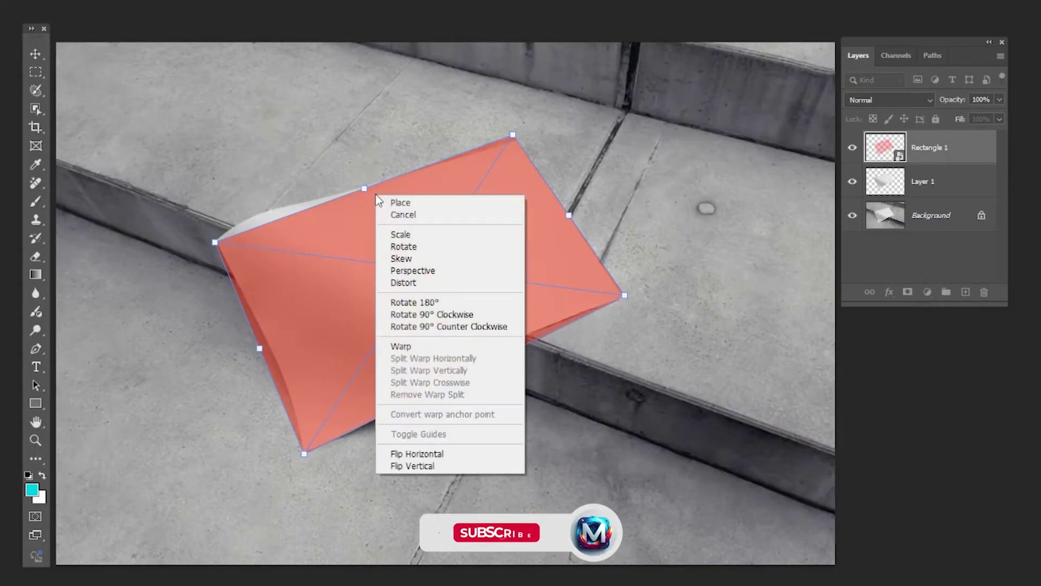
left_click(401, 346)
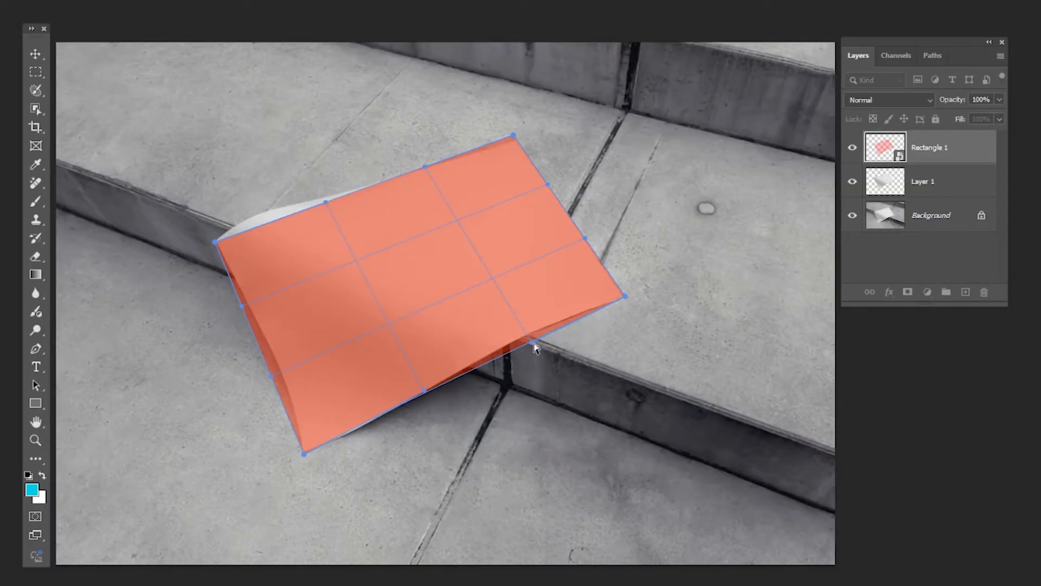
left_click_drag(517, 335, 518, 328)
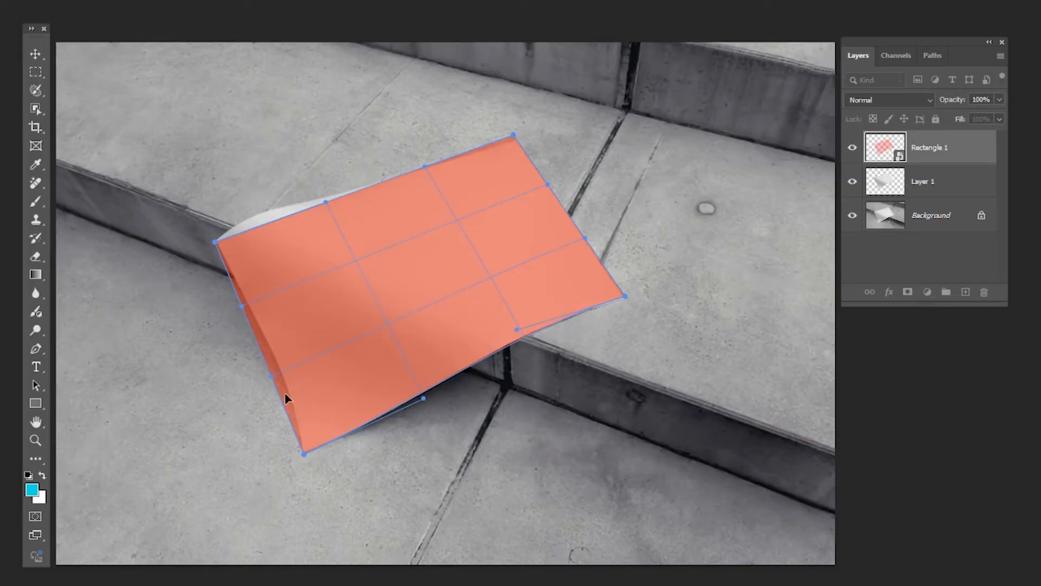
left_click(287, 364)
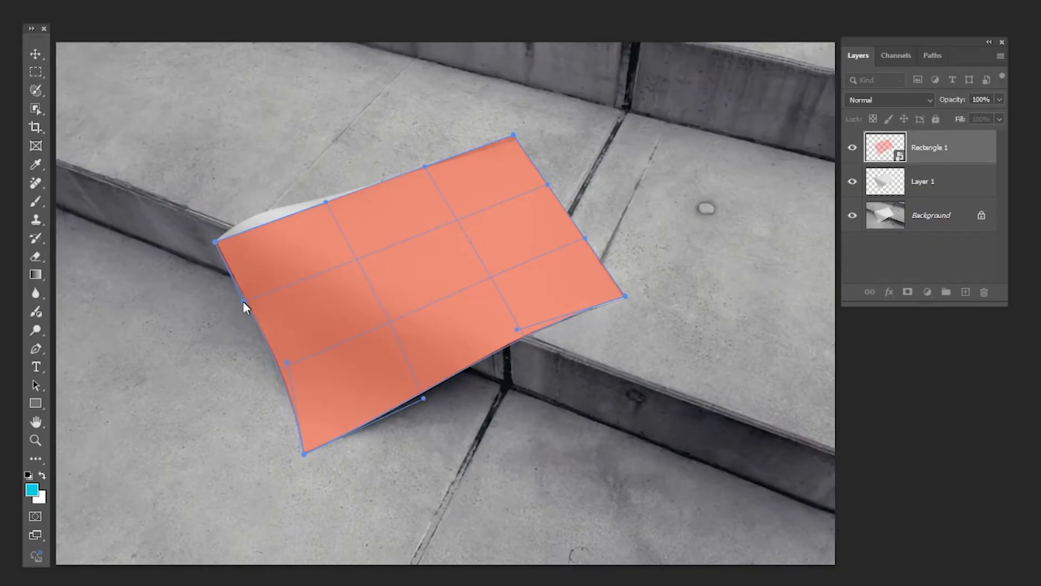
left_click_drag(514, 138, 518, 143)
- Curve the top edge along the paper's curl near the left corner and apply the warp
left_click_drag(253, 205, 252, 201)
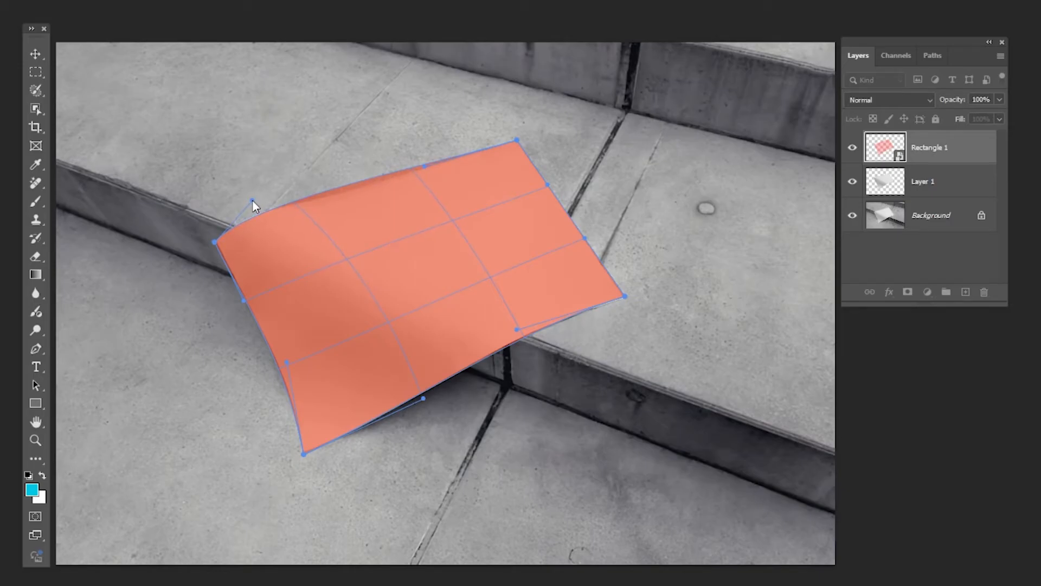
left_click_drag(397, 174, 399, 182)
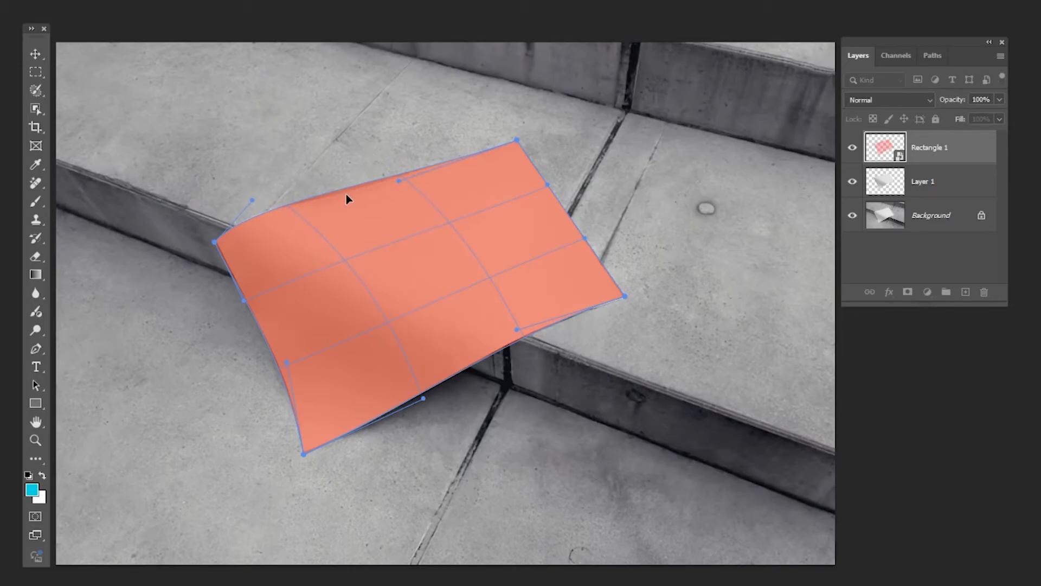
left_click_drag(251, 205, 254, 200)
key("Return")
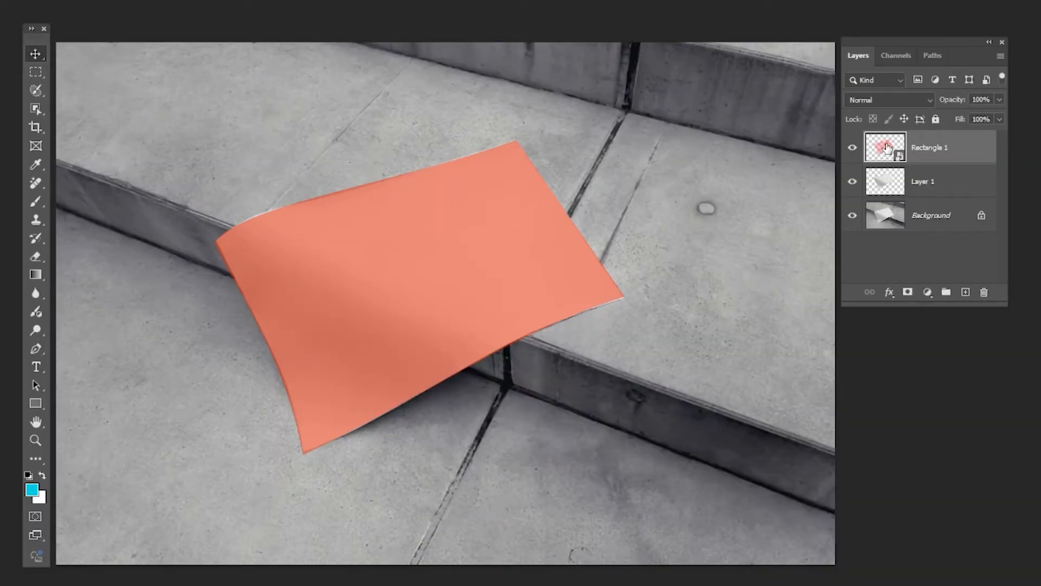
- Open the smart object's contents and drag the Transformers One poster layer into it
double_click(886, 147)
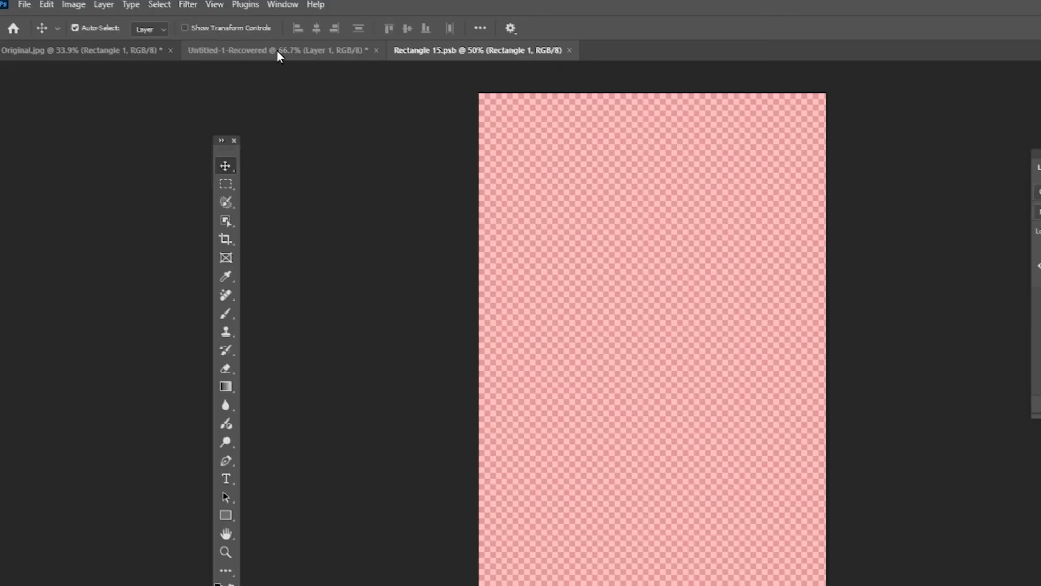
left_click(278, 51)
mouse_move(708, 433)
left_mouse_down()
mouse_move(663, 411)
mouse_move(635, 367)
left_mouse_up()
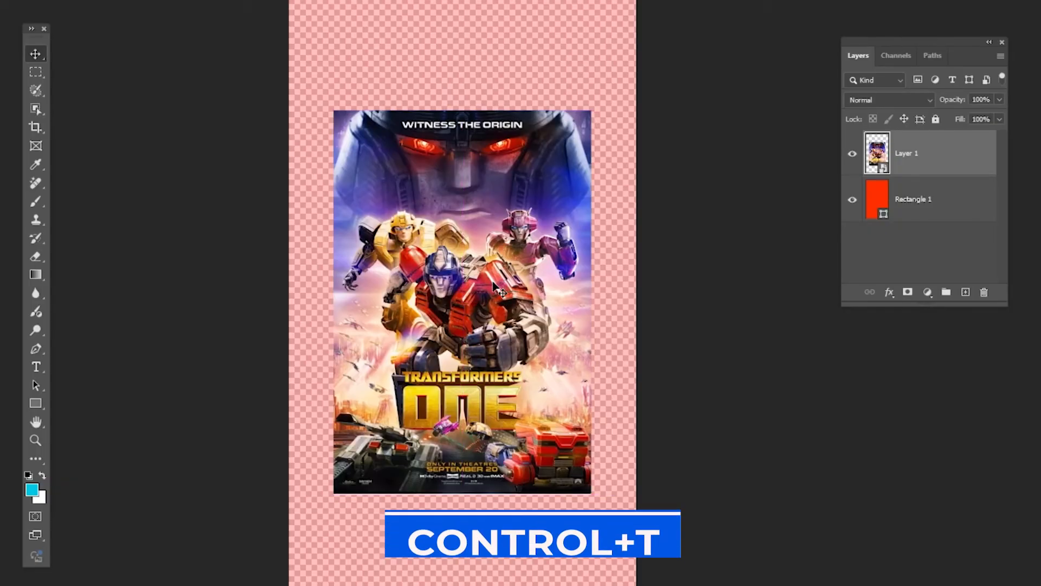
- Scale the poster to fill the contents canvas, commit it and save so the mockup updates
key("ctrl+t")
left_click_drag(591, 302, 662, 342)
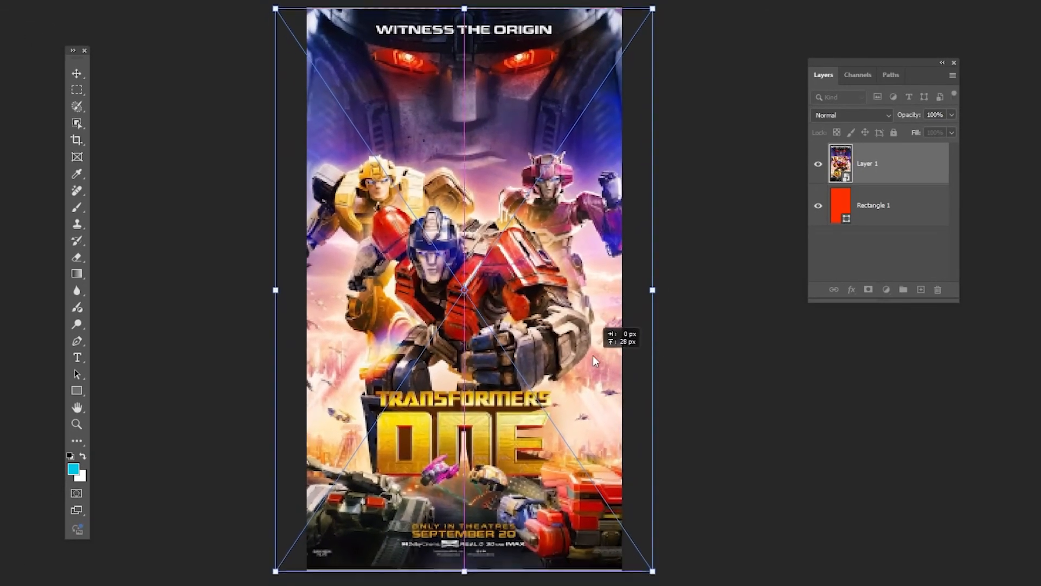
key("Return")
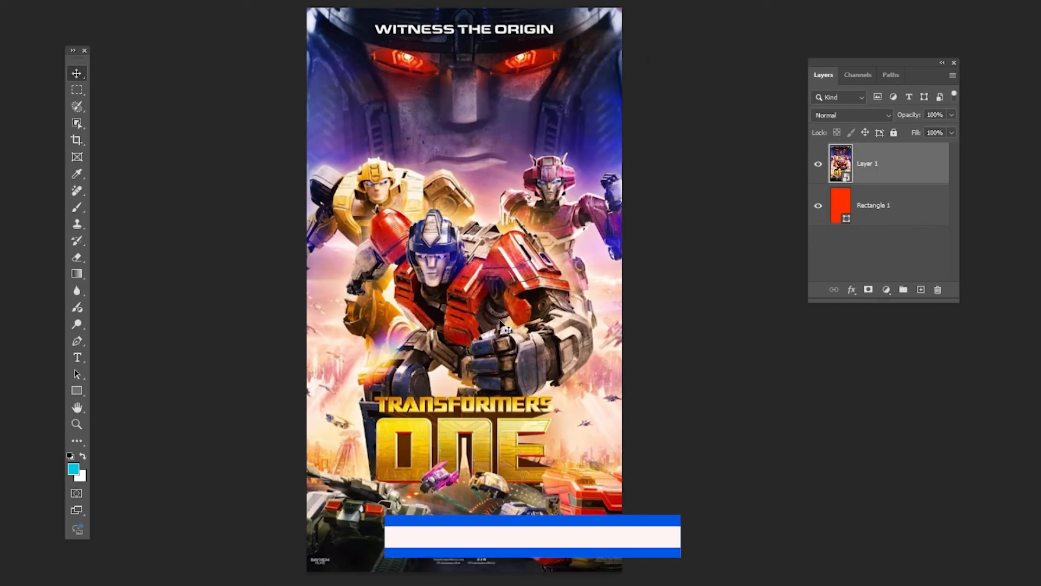
key("ctrl+s")
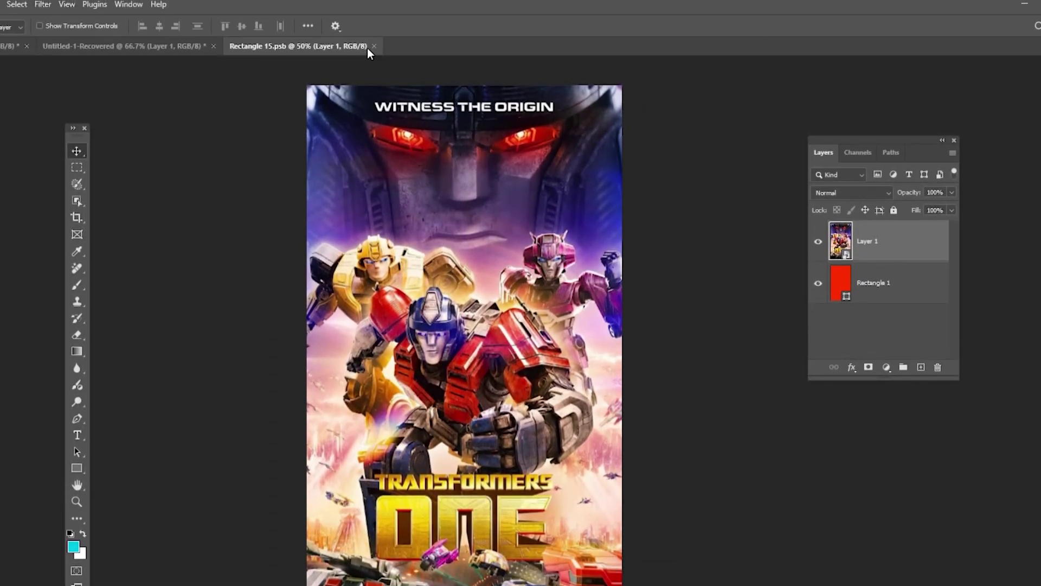
- Return to the mockup document and set the poster layer's blend mode to Multiply
left_click(367, 48)
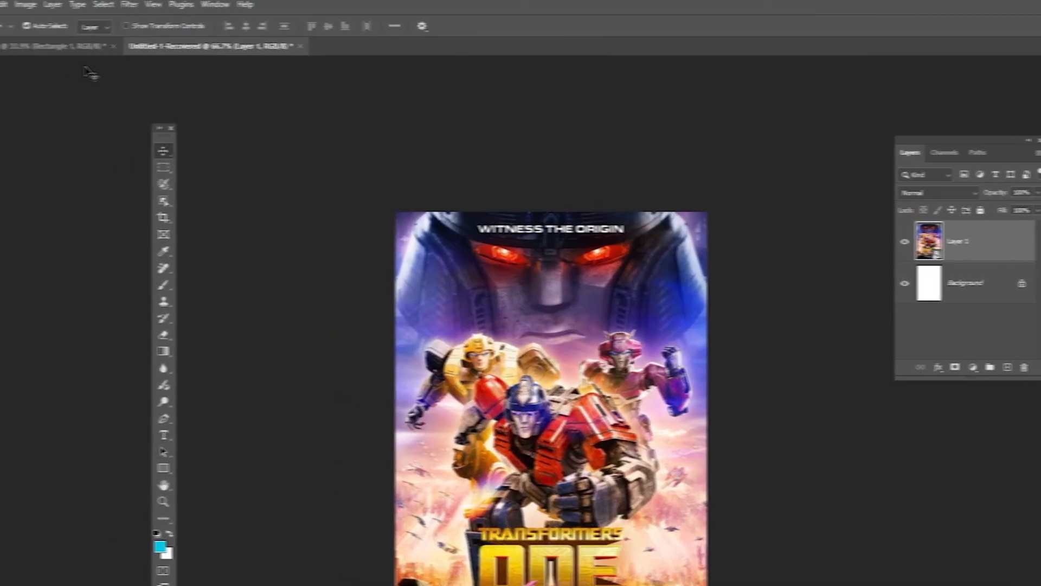
left_click(105, 47)
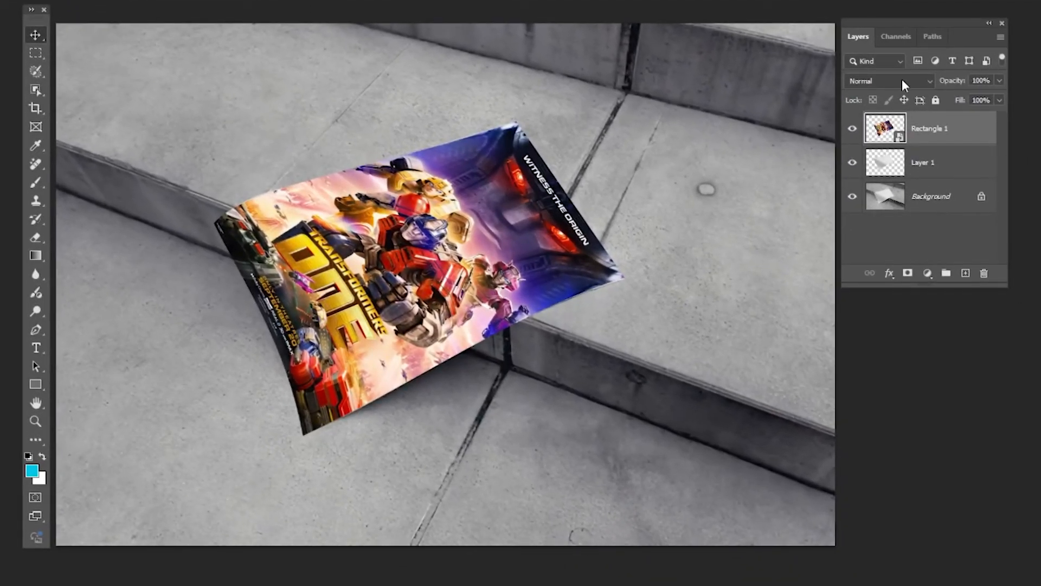
left_click(903, 82)
left_click(861, 142)
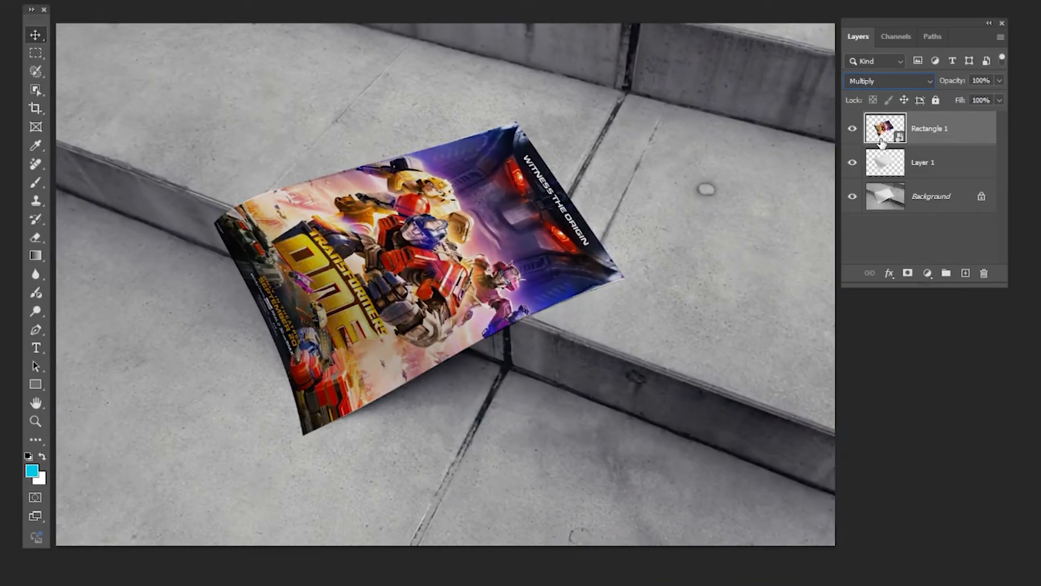
- Clip the poster to the paper layer below and toggle its visibility to compare
right_click(917, 137)
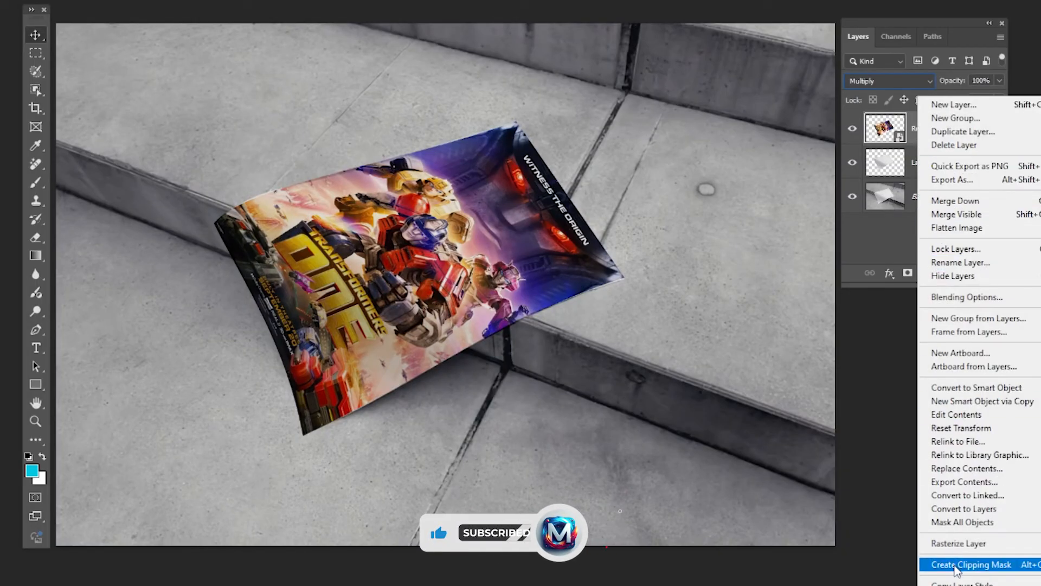
left_click(970, 564)
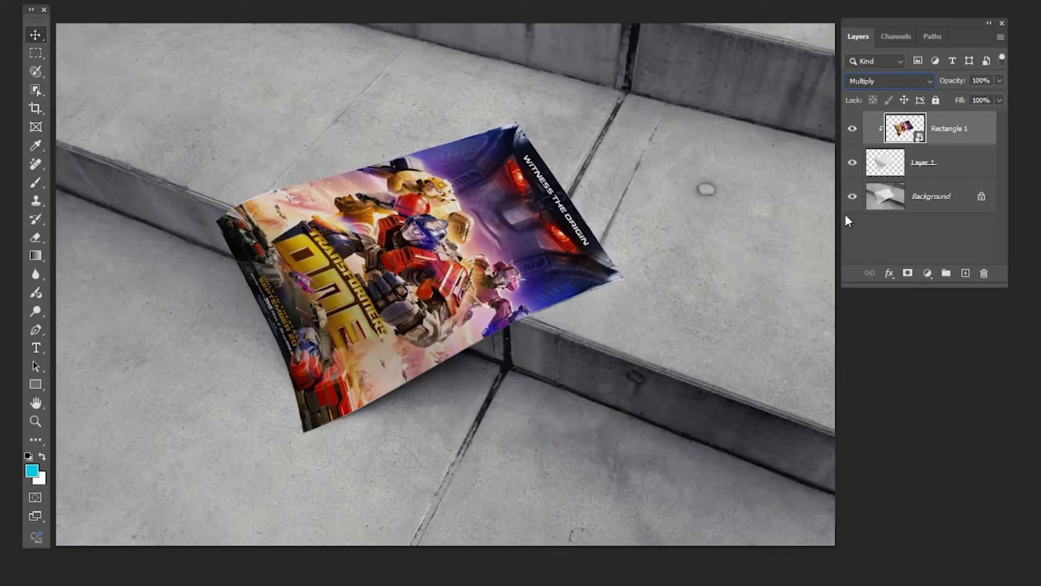
left_click(853, 129)
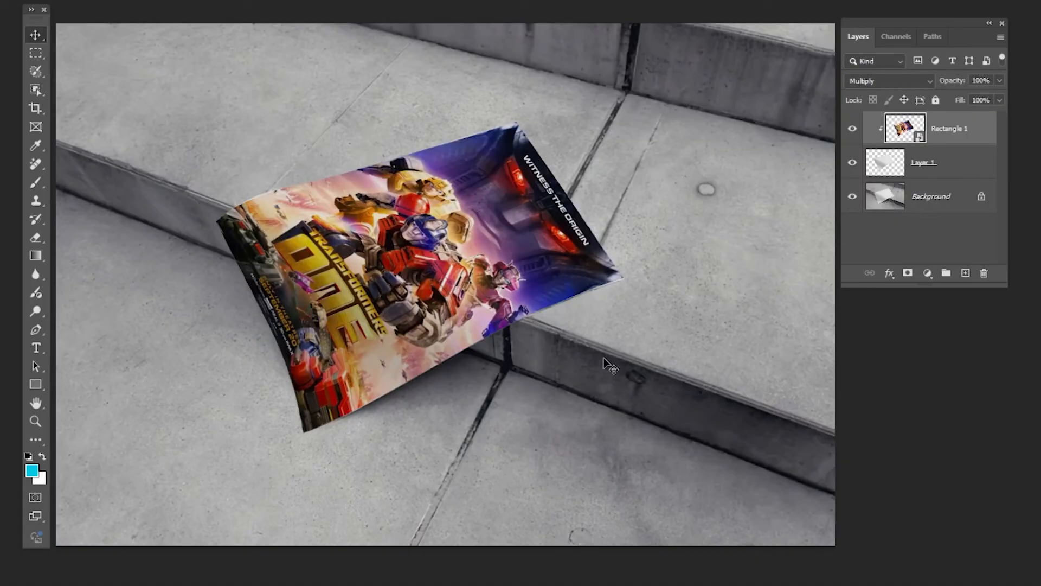